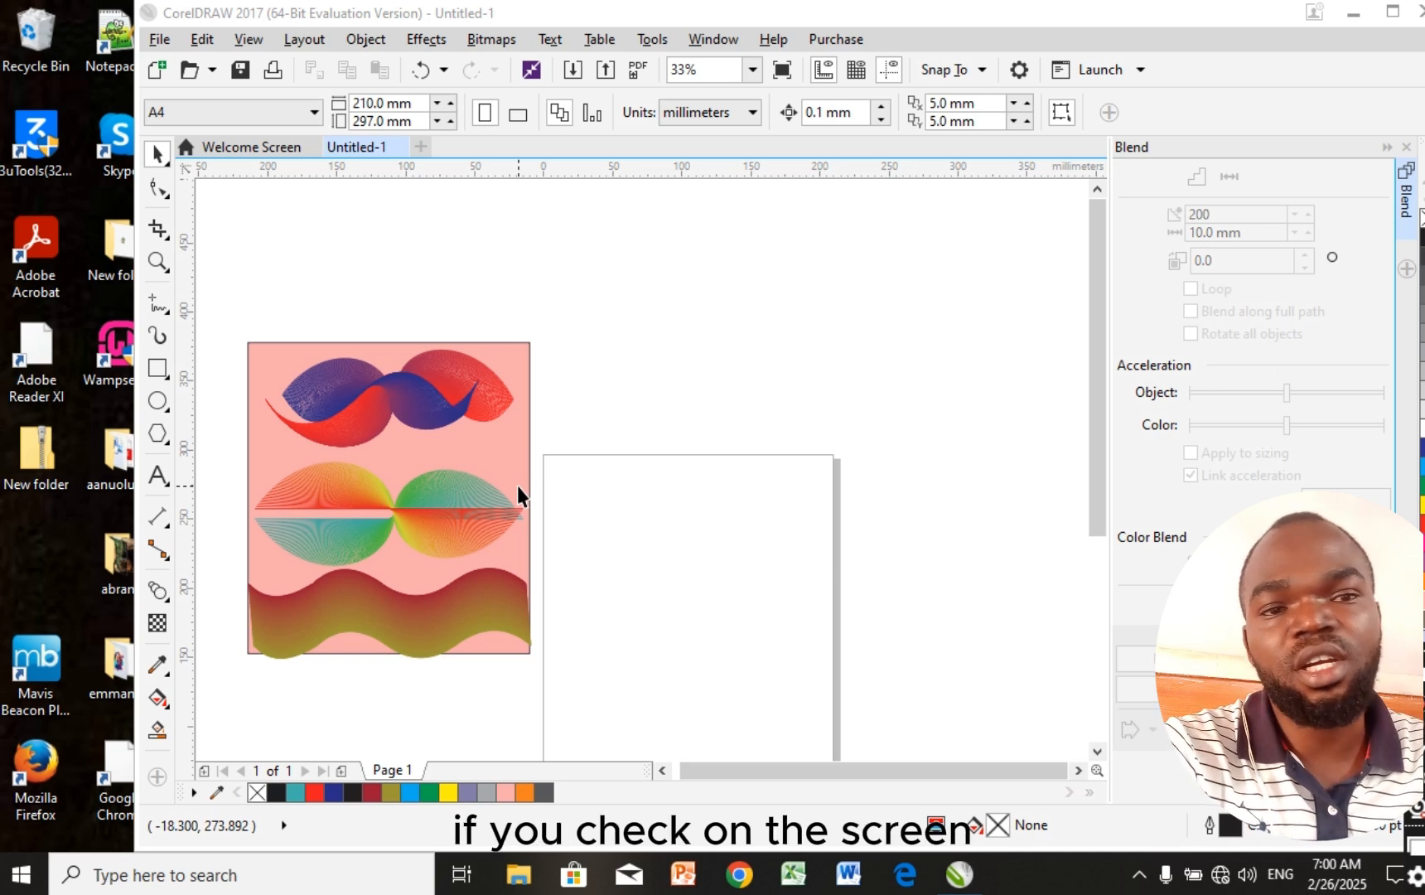
# Nudge the top wave blend slightly down and the middle blend slightly up within the pink sample artwork
pyautogui.moveTo(425, 422); pyautogui.dragTo(393, 445)
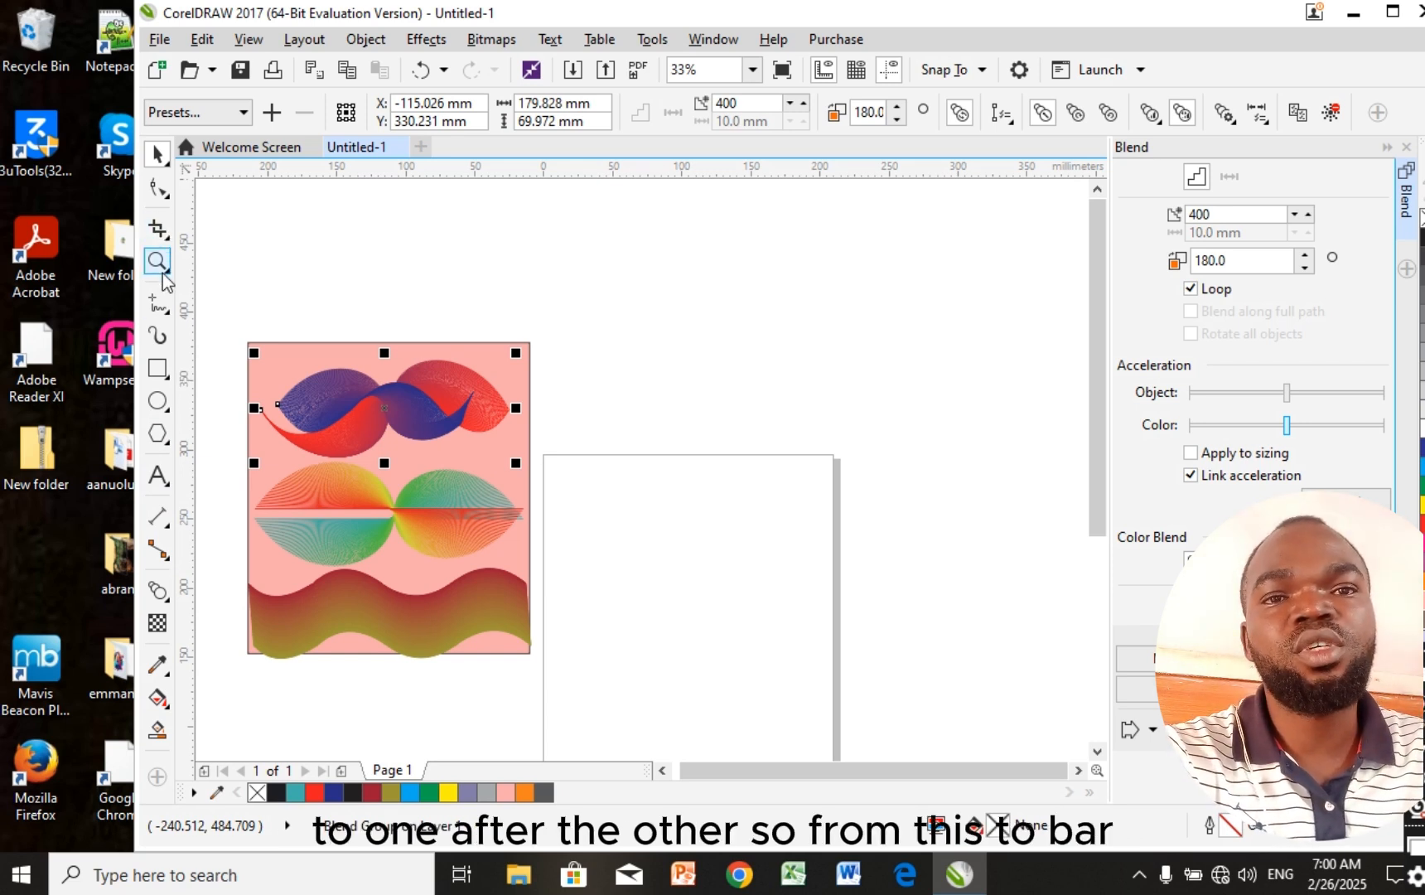
pyautogui.click(168, 601)
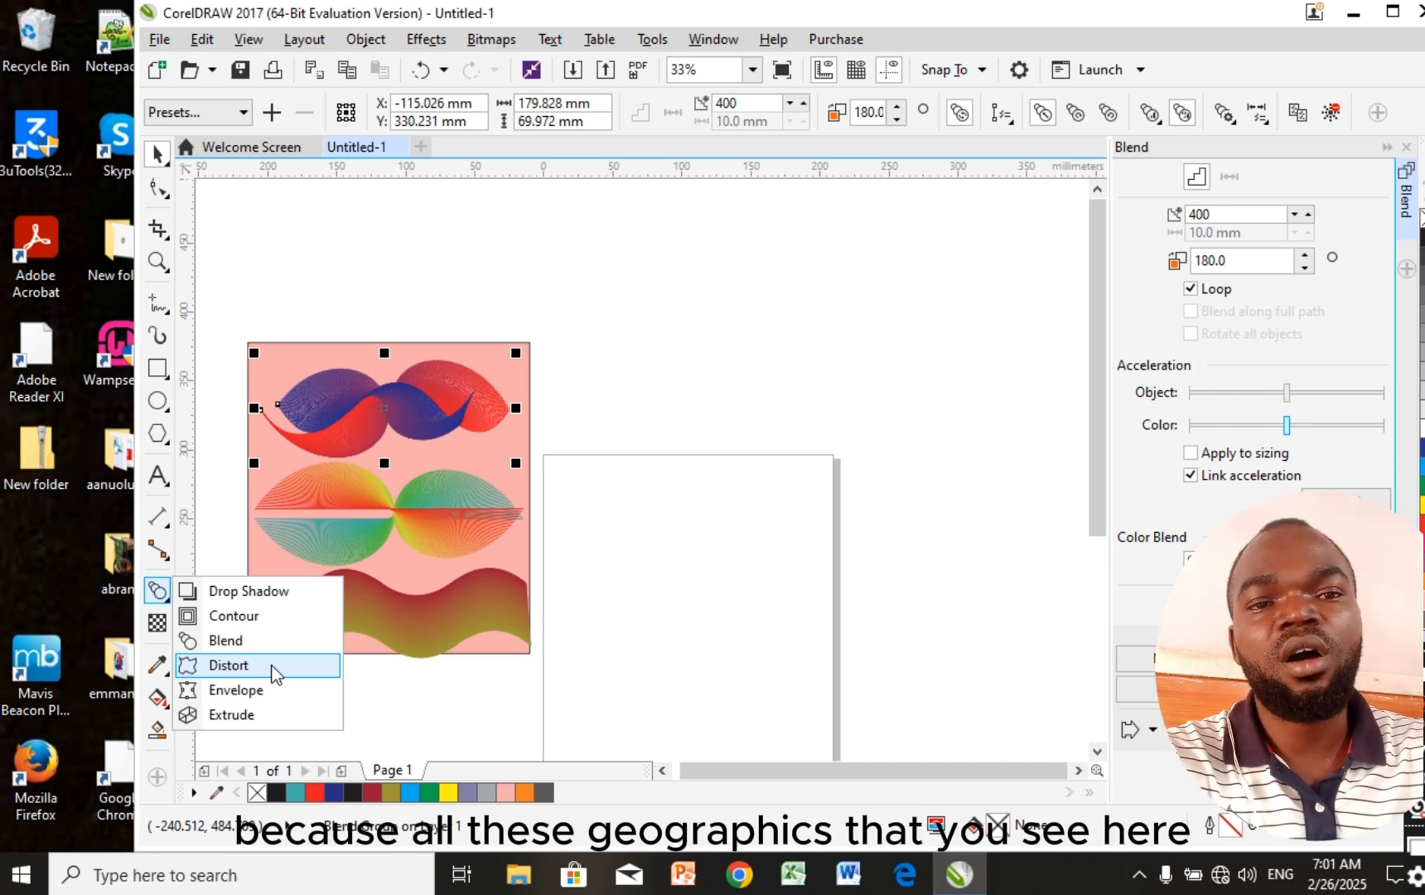
pyautogui.click(601, 572)
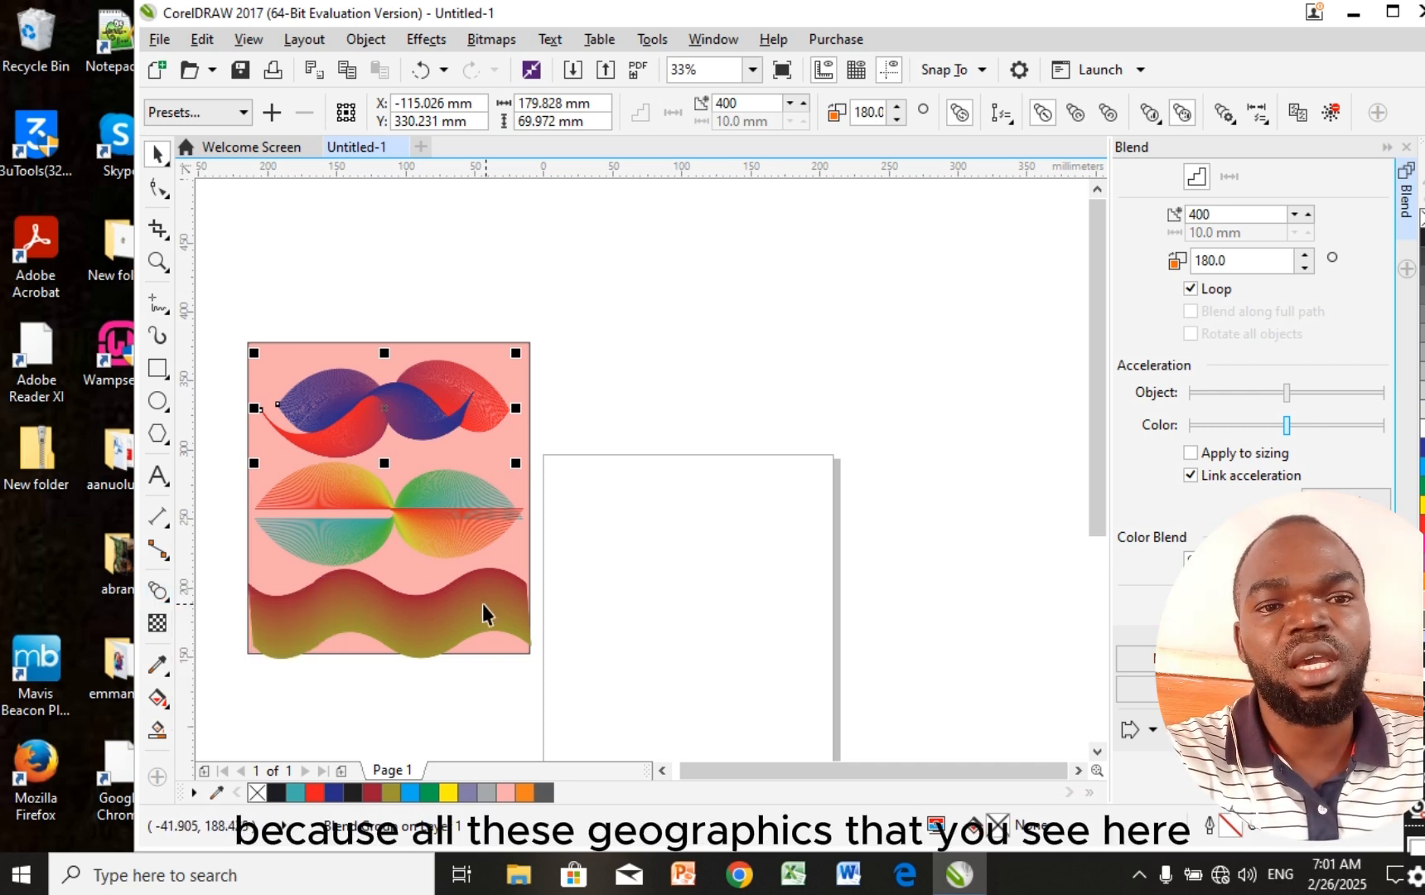
pyautogui.click(480, 603)
pyautogui.click(459, 527)
pyautogui.click(447, 374)
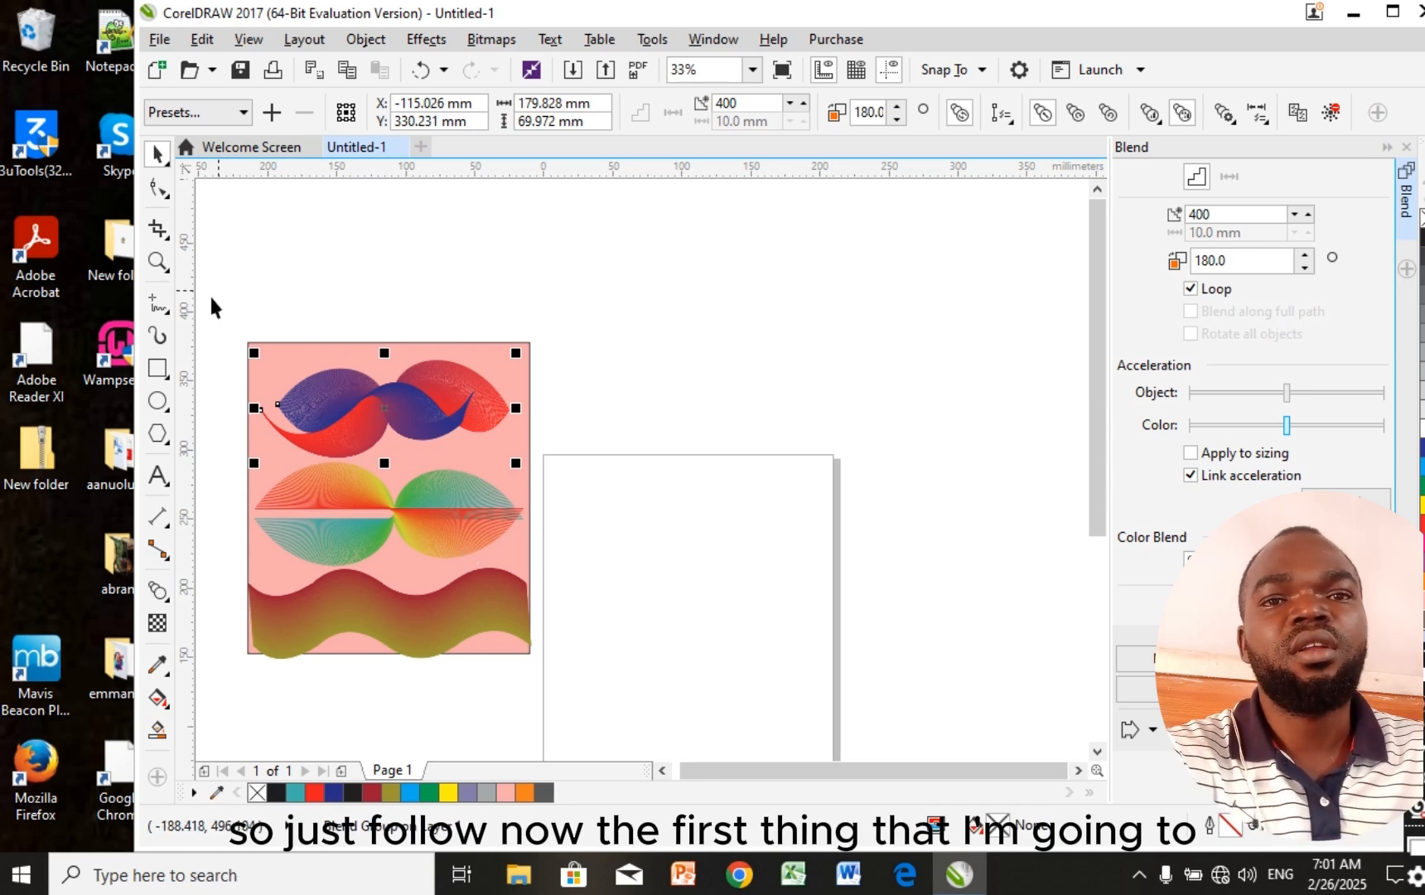
pyautogui.moveTo(520, 532); pyautogui.dragTo(468, 514)
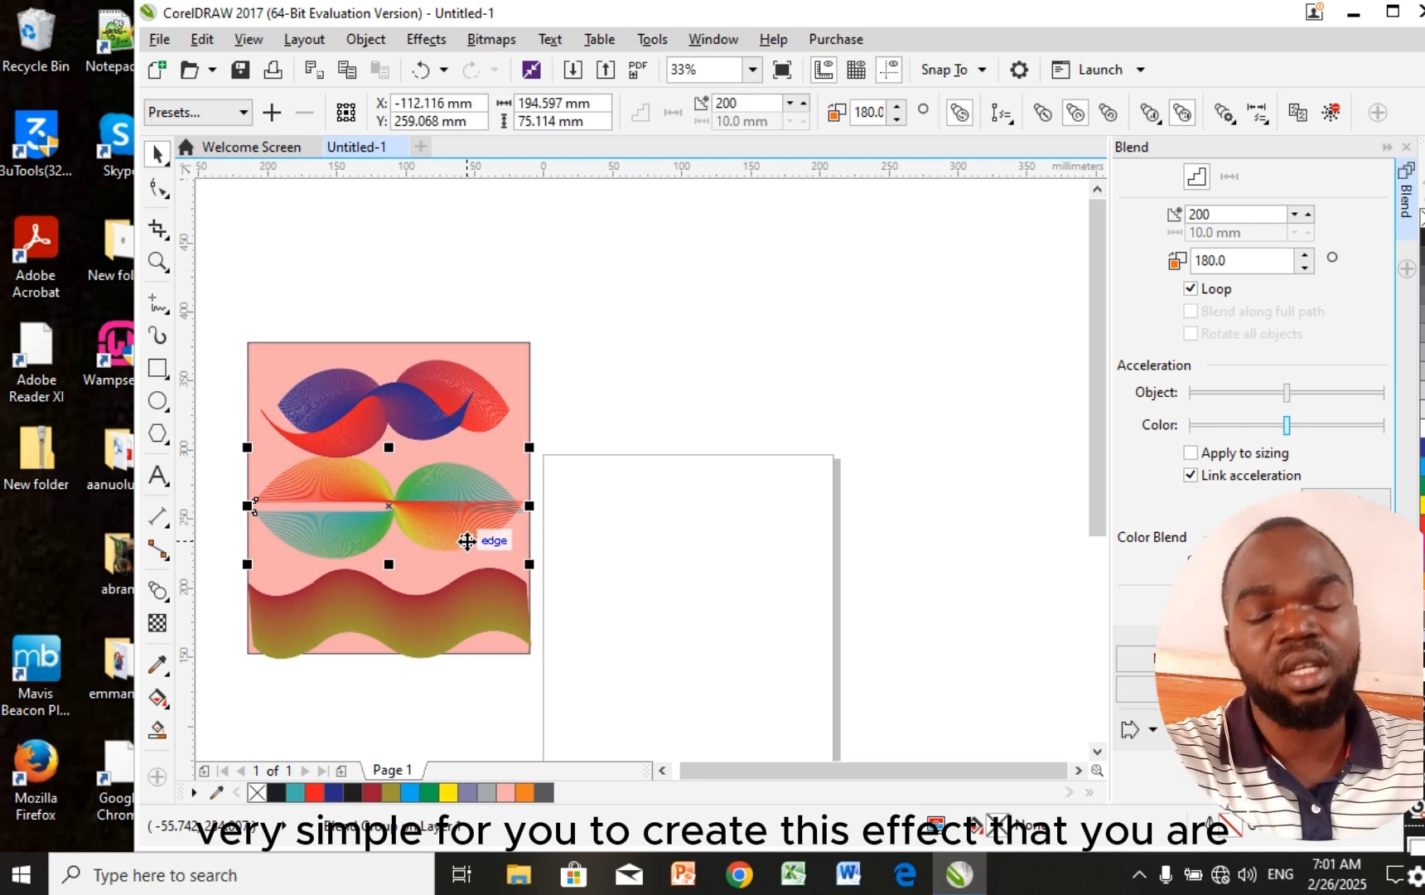
# Draw a straight horizontal line about 298 mm long above the page with the Freehand tool
pyautogui.click(159, 305)
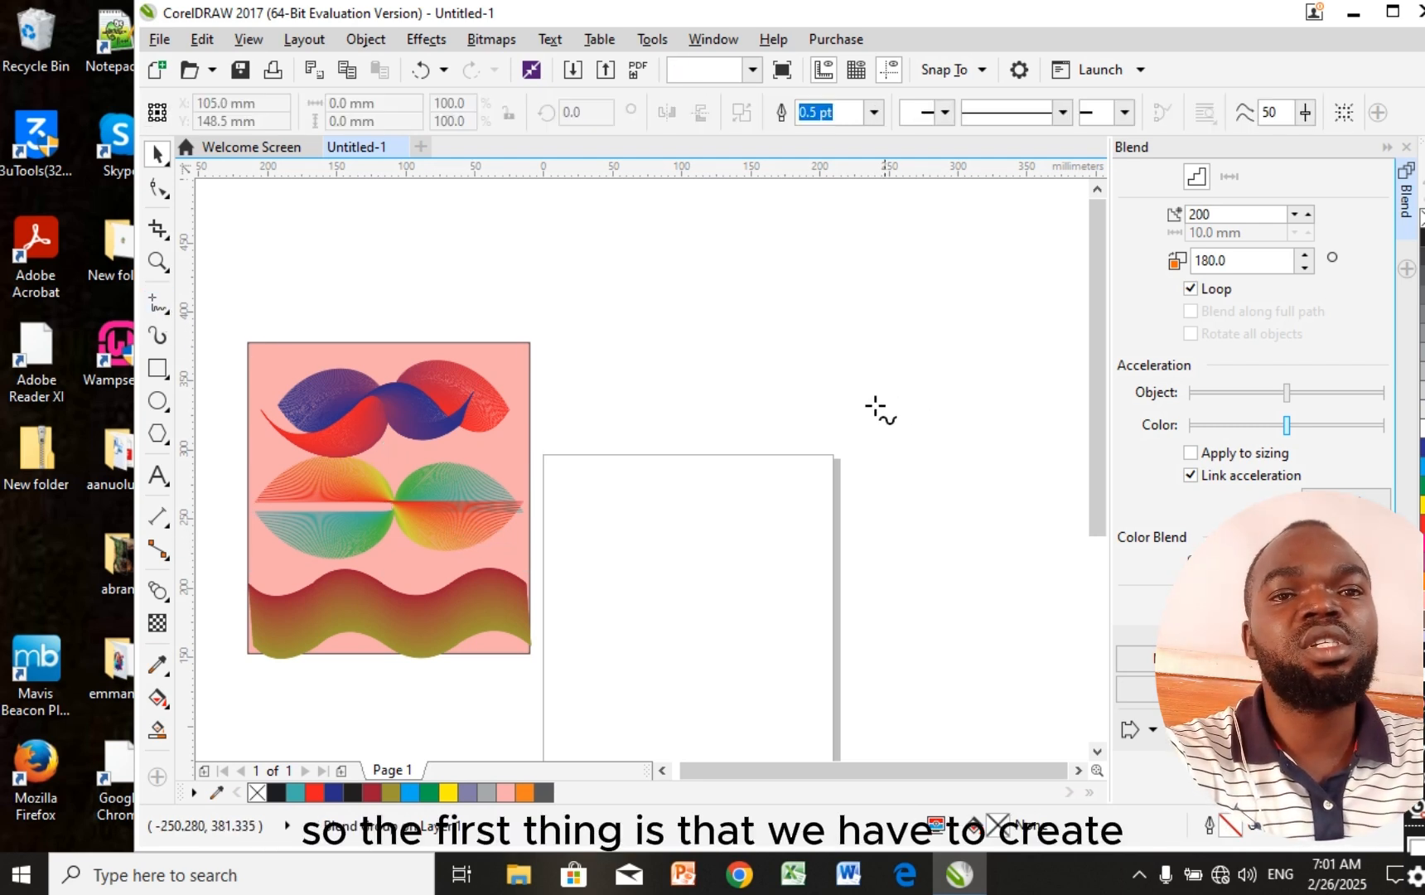
pyautogui.click(614, 346)
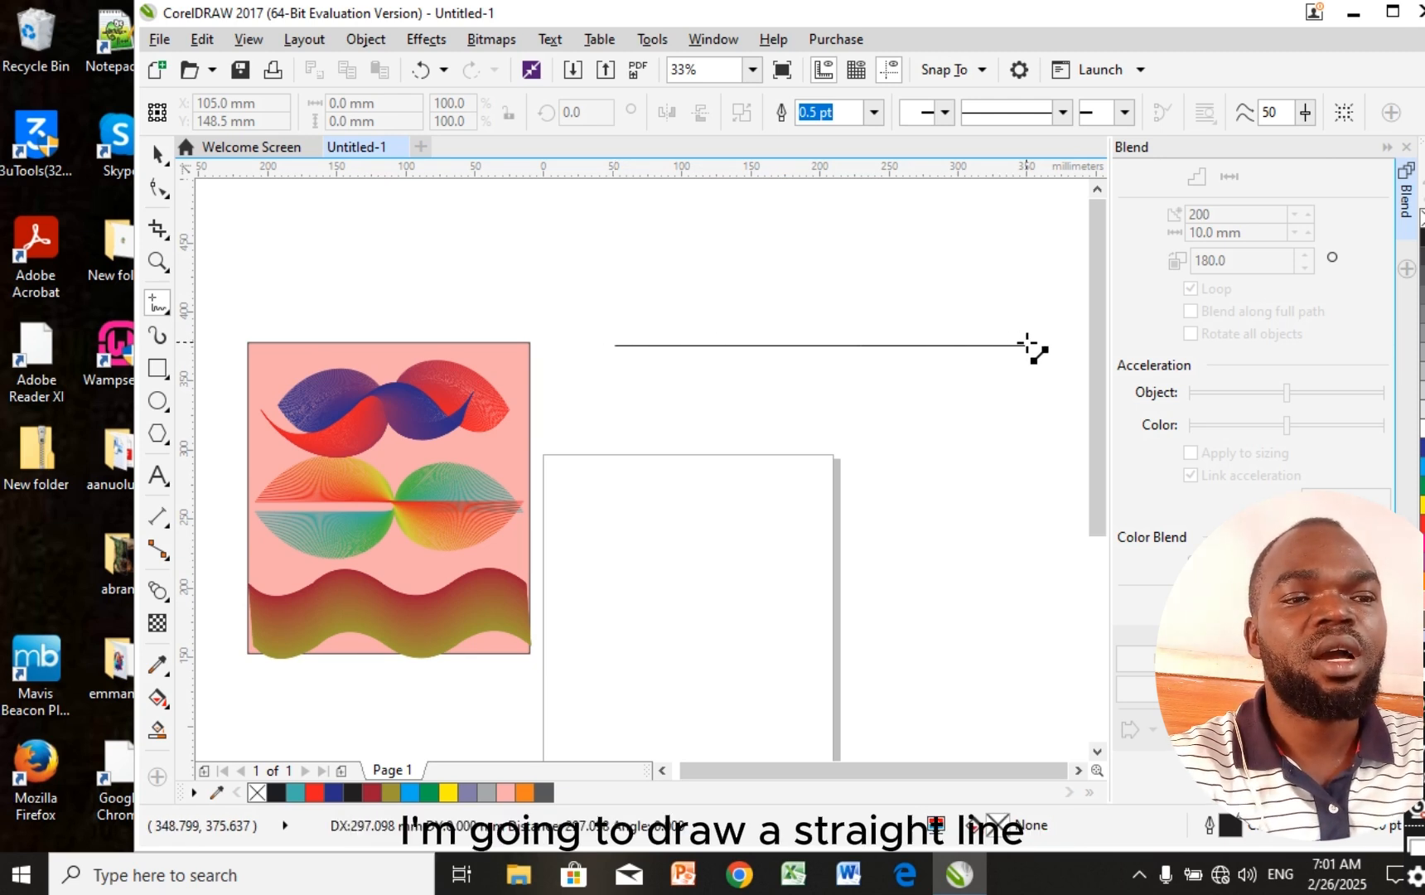
pyautogui.click(1025, 345)
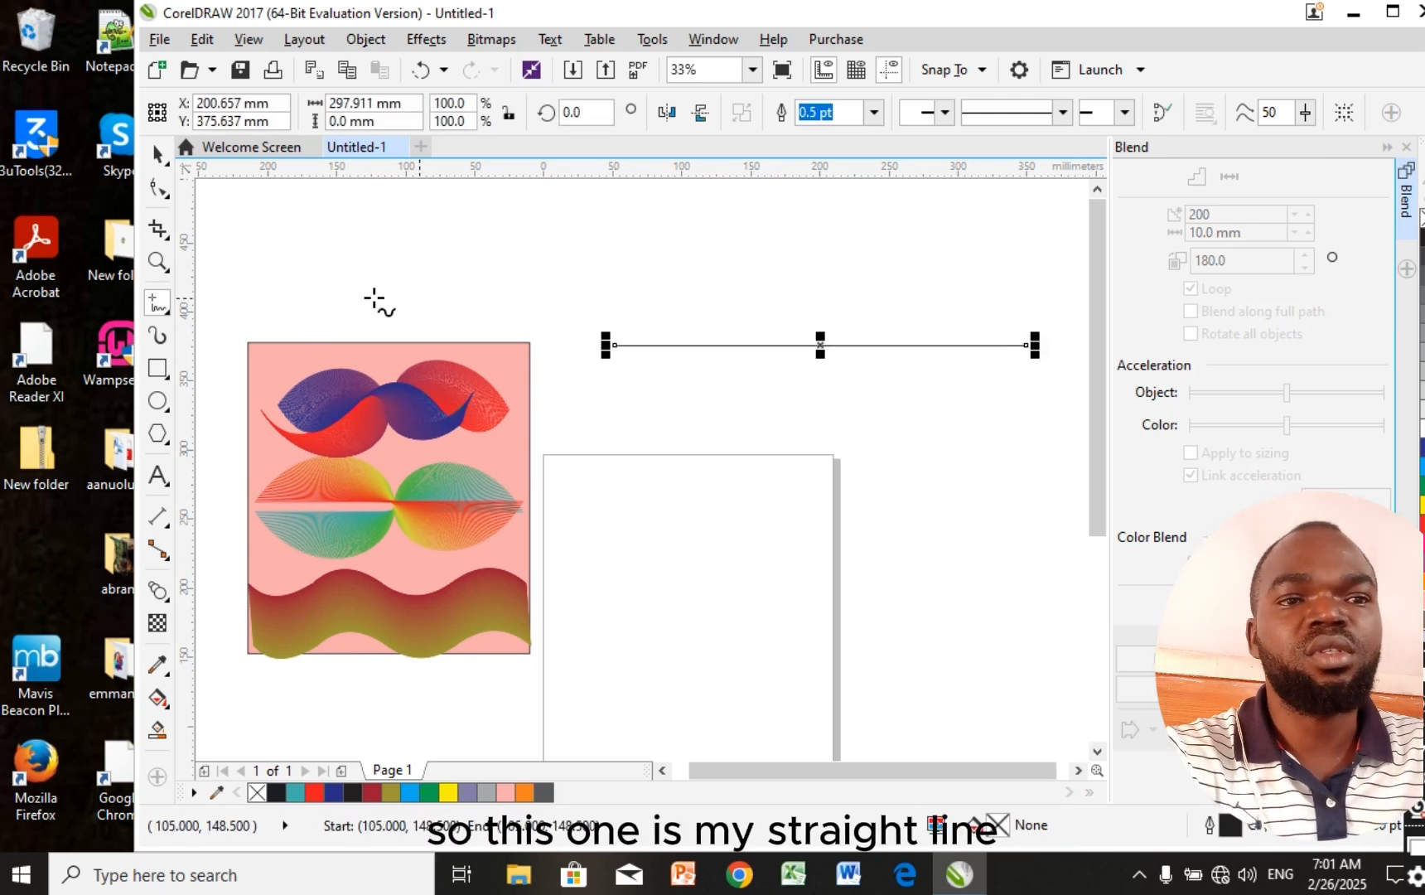
pyautogui.click(158, 160)
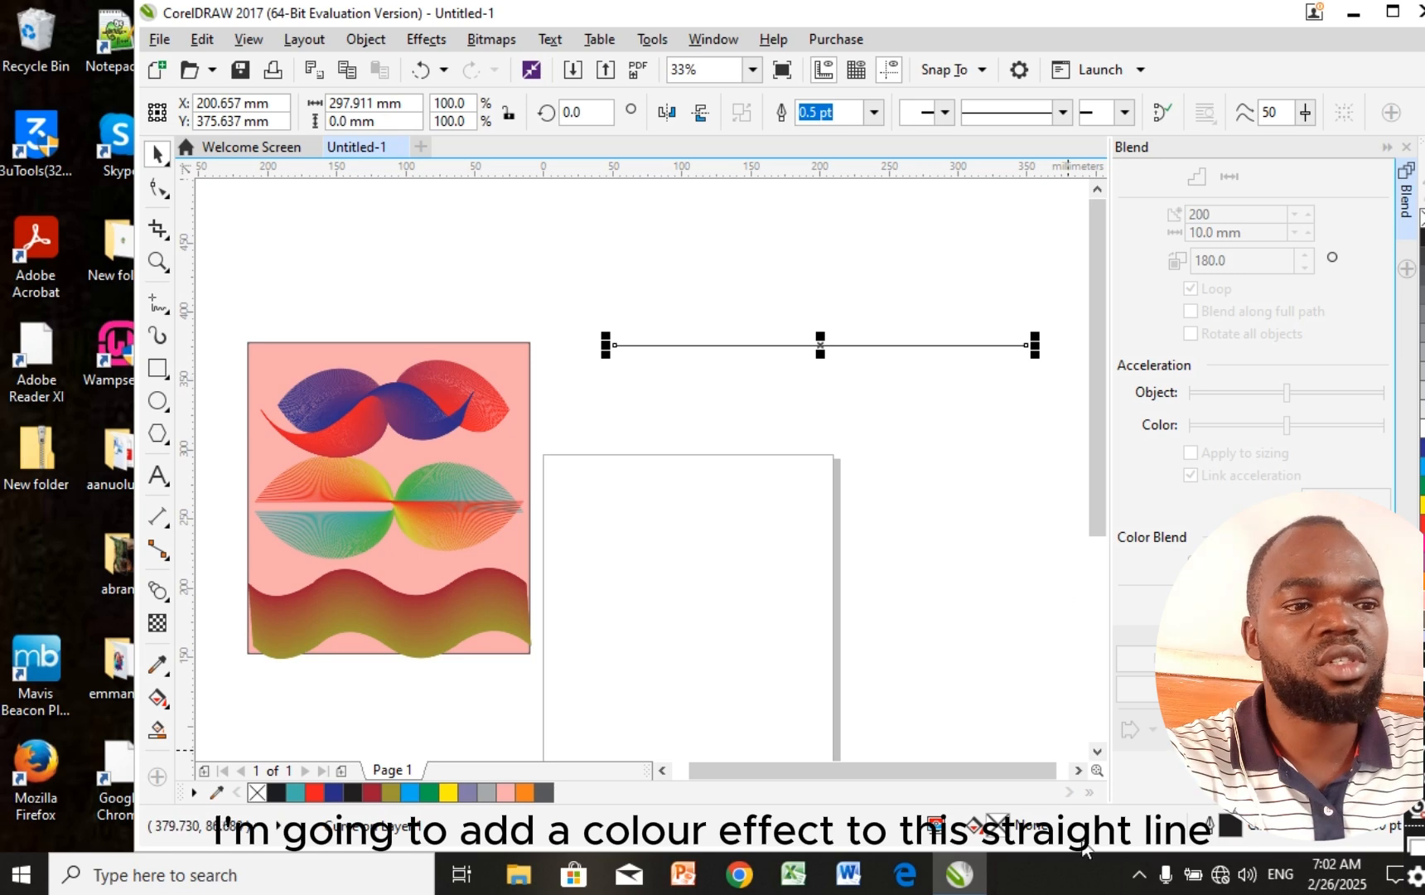
# Set the line's outline color to a pinkish red, CMYK 4, 100, 48, 0
pyautogui.doubleClick(1230, 824)
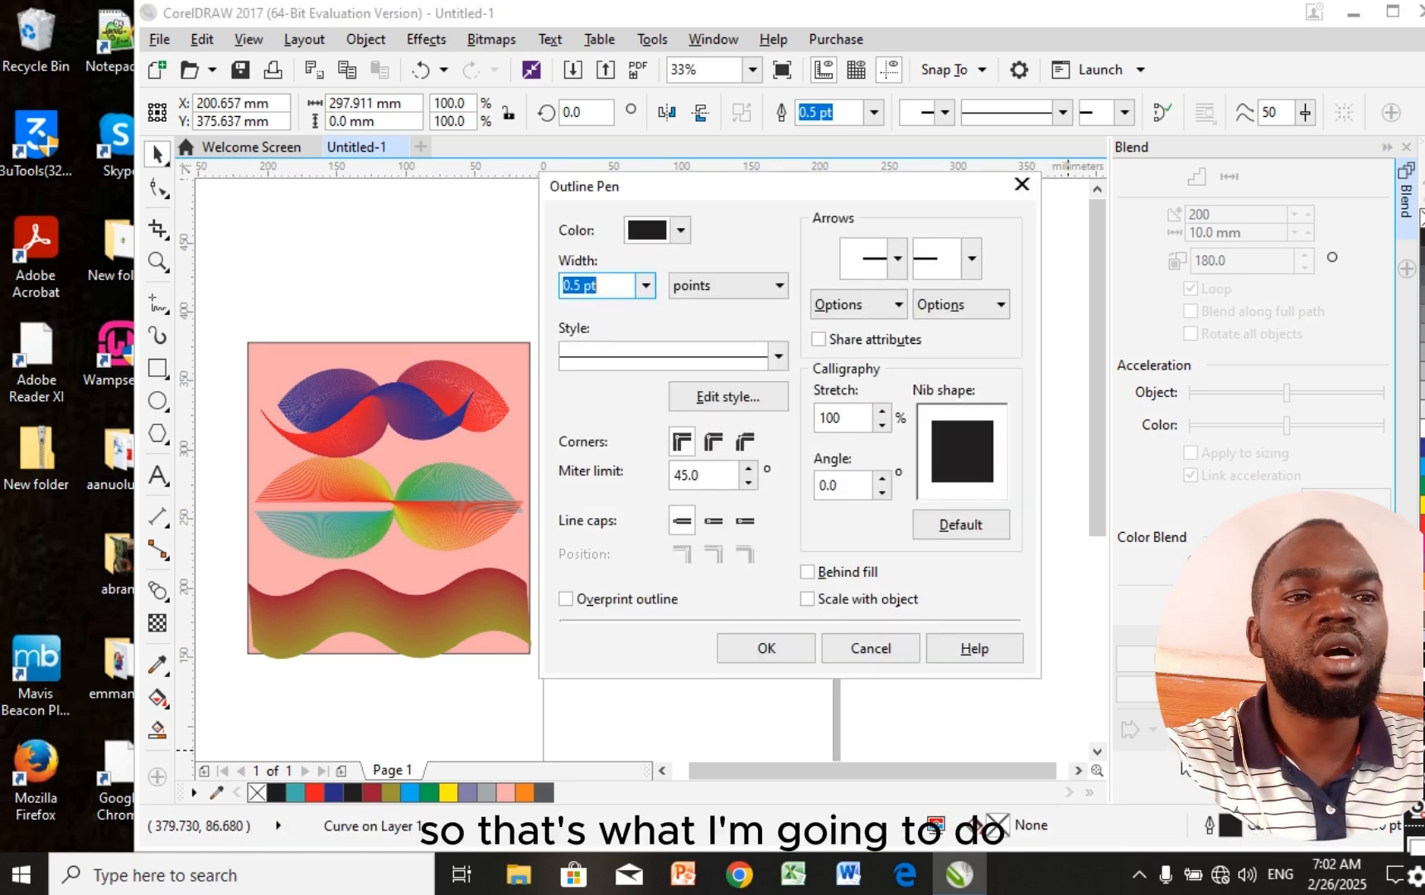
pyautogui.click(680, 230)
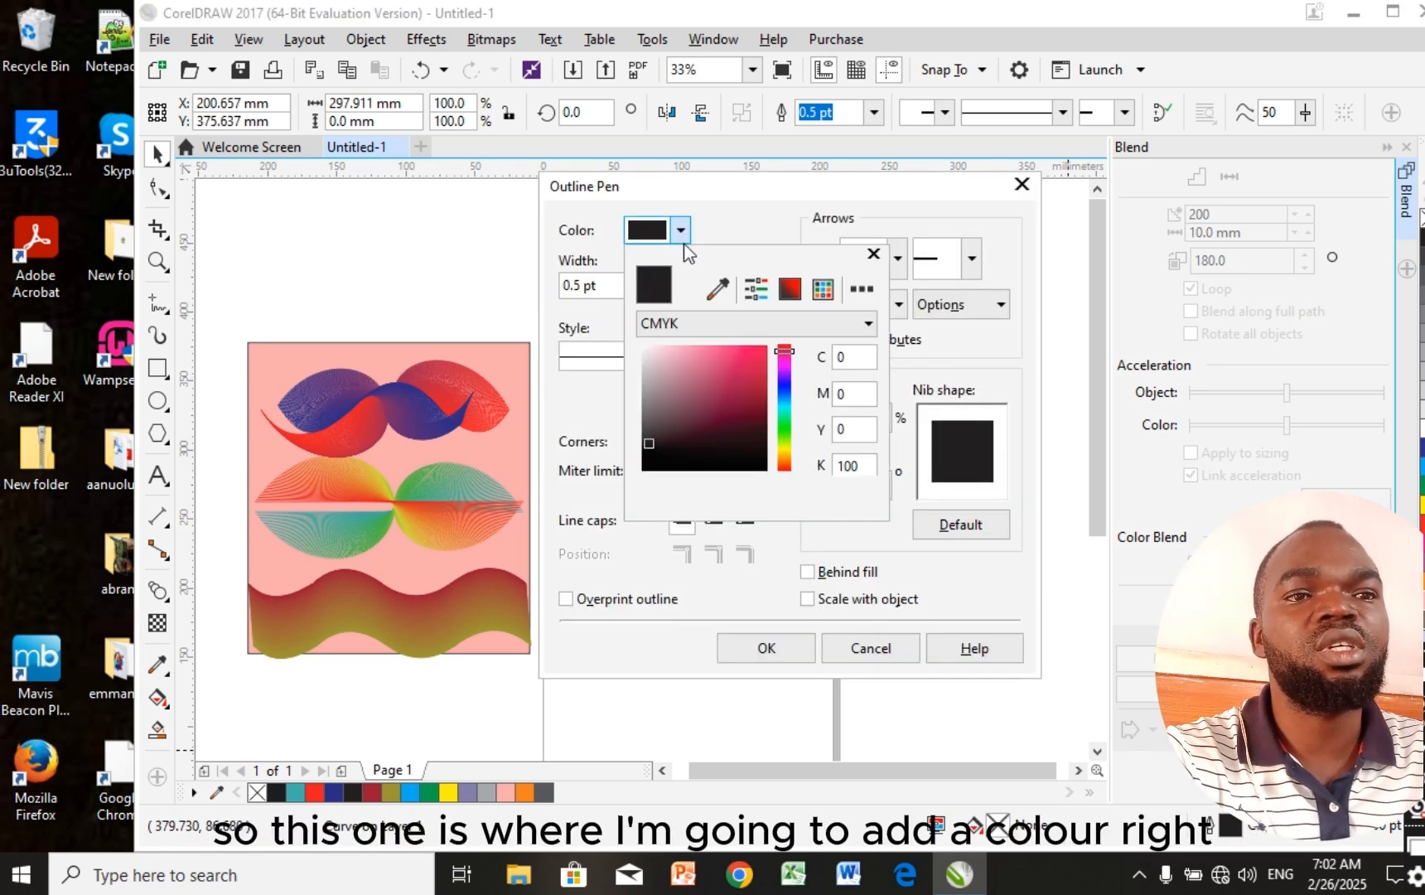
pyautogui.moveTo(753, 420); pyautogui.dragTo(750, 365)
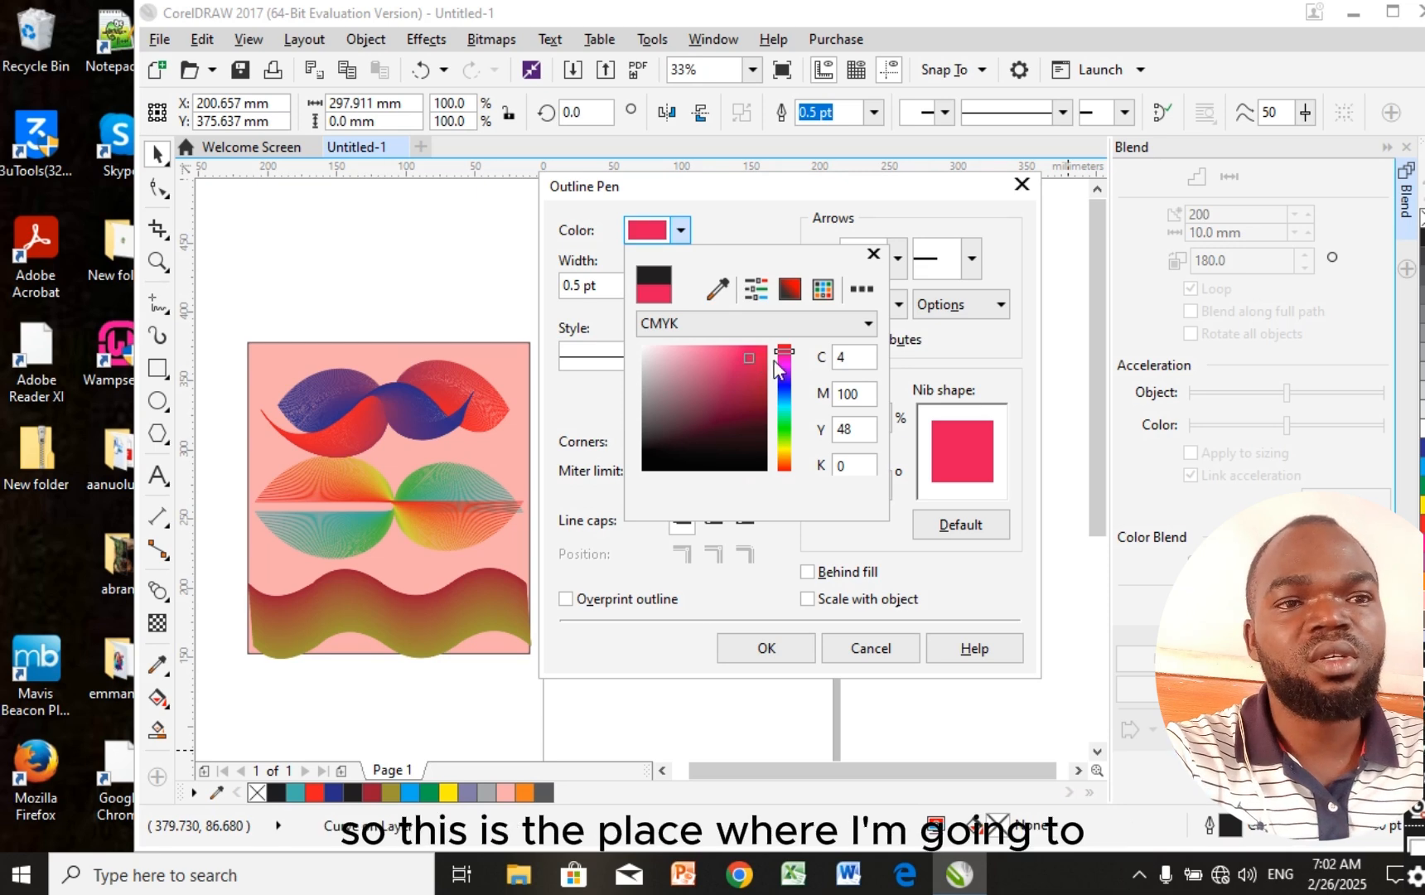
pyautogui.click(768, 646)
pyautogui.click(766, 647)
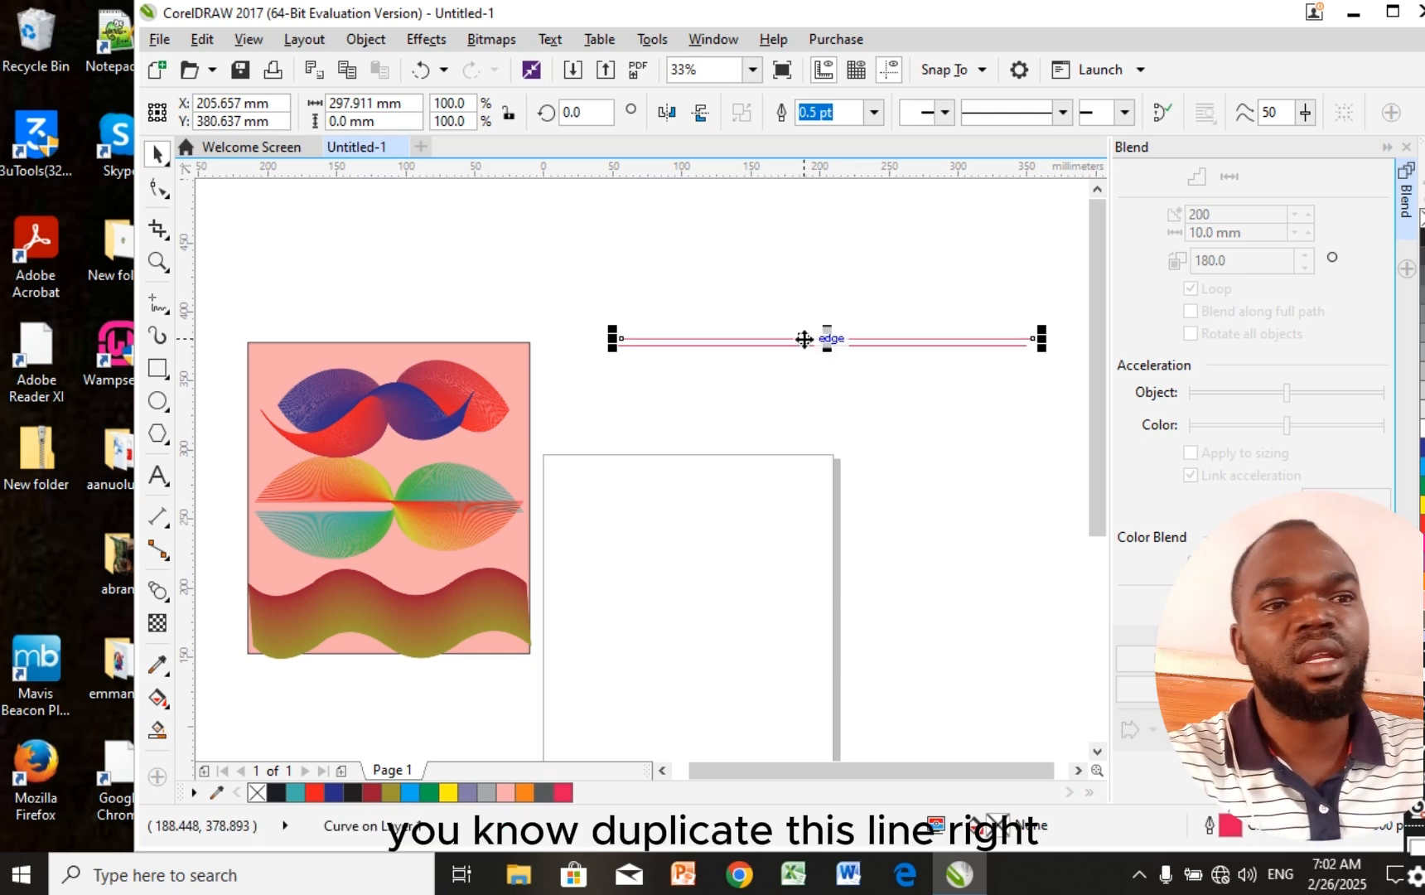
# Place a duplicate of the line about 66 mm below the original and set its outline color to blue
pyautogui.moveTo(805, 335); pyautogui.dragTo(795, 436)
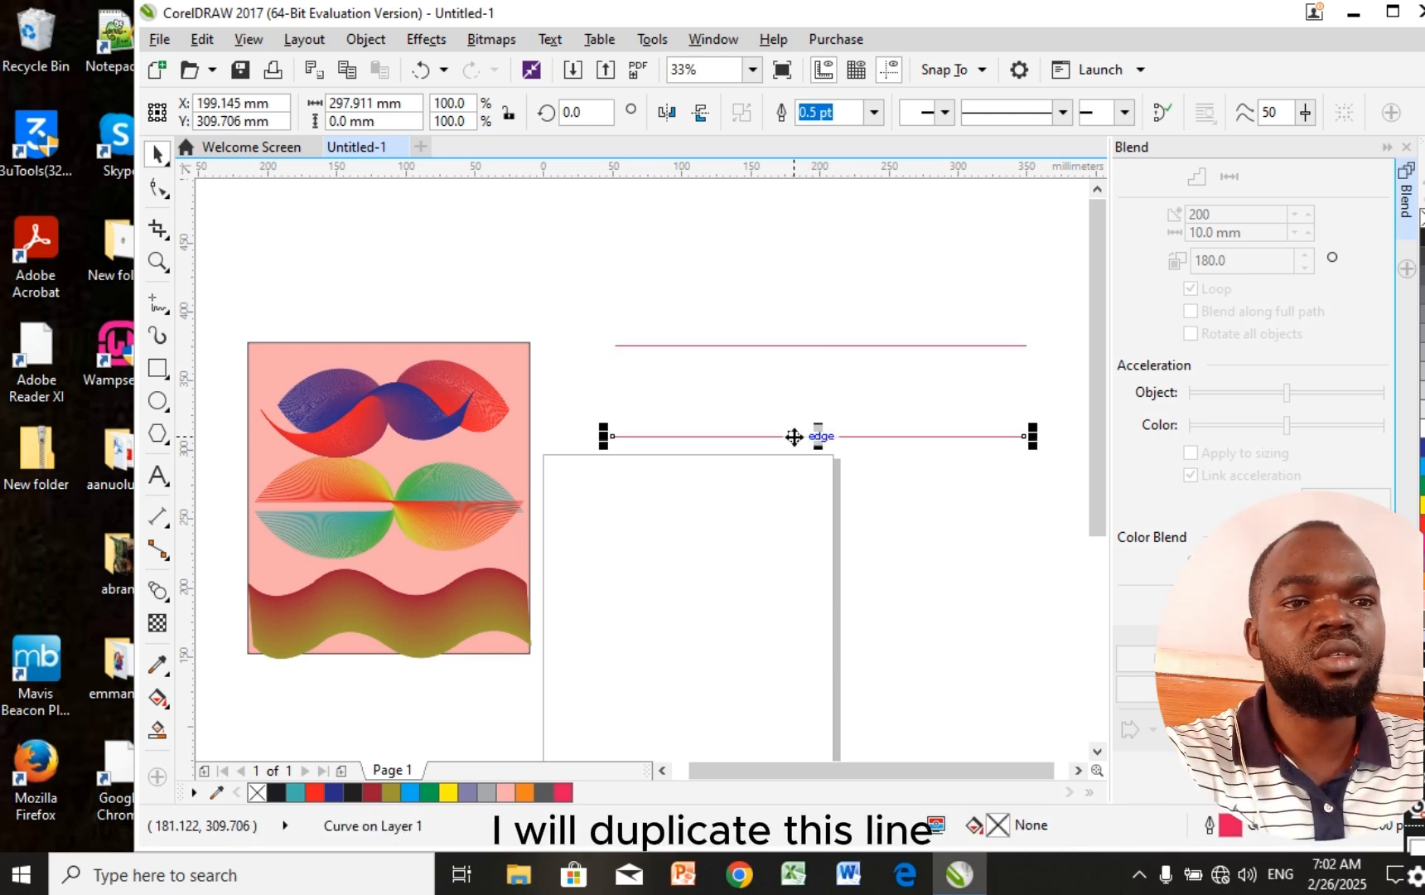
pyautogui.doubleClick(1229, 820)
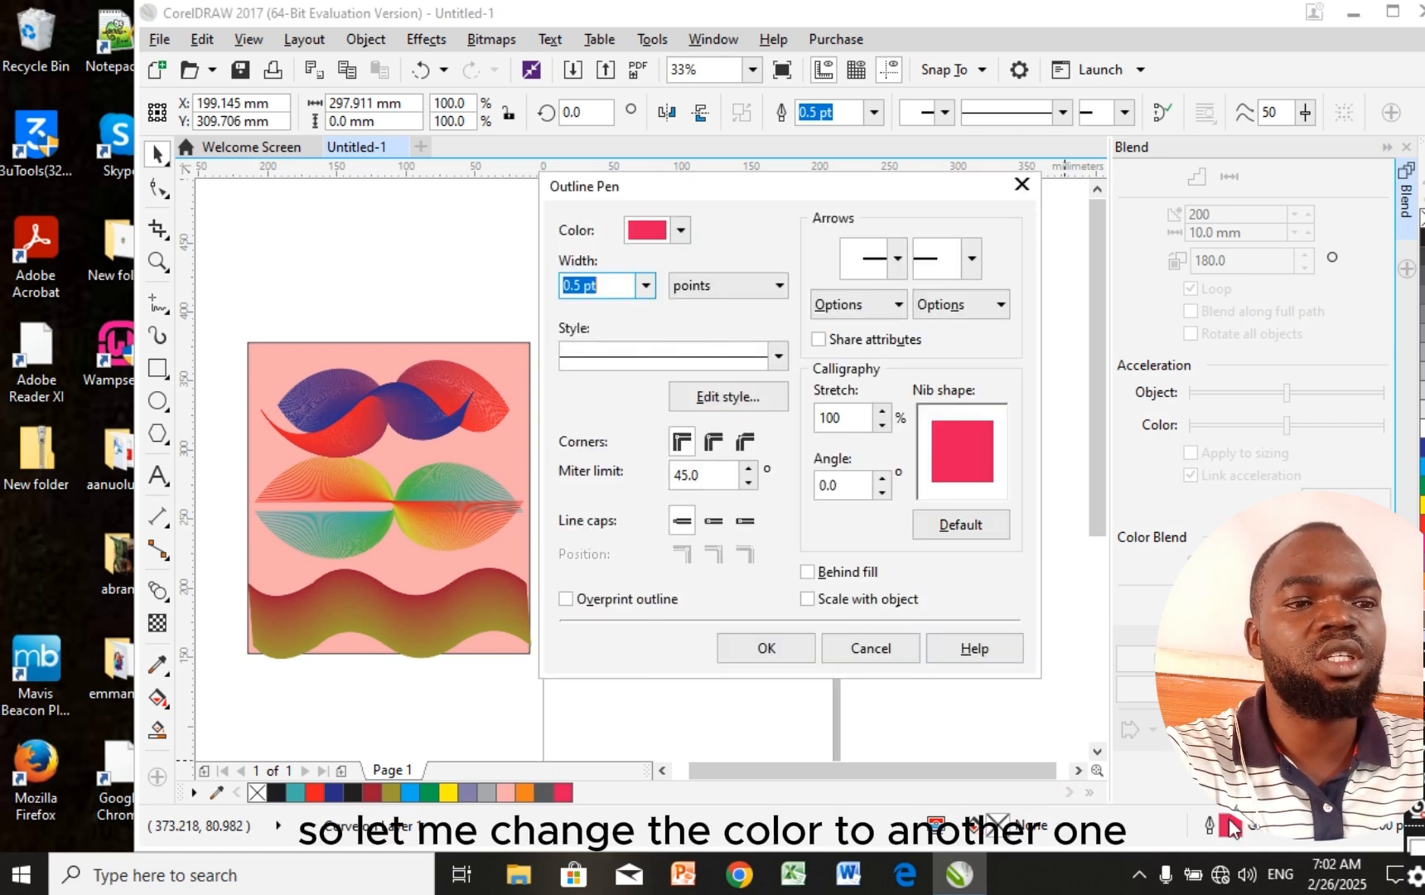
pyautogui.click(680, 230)
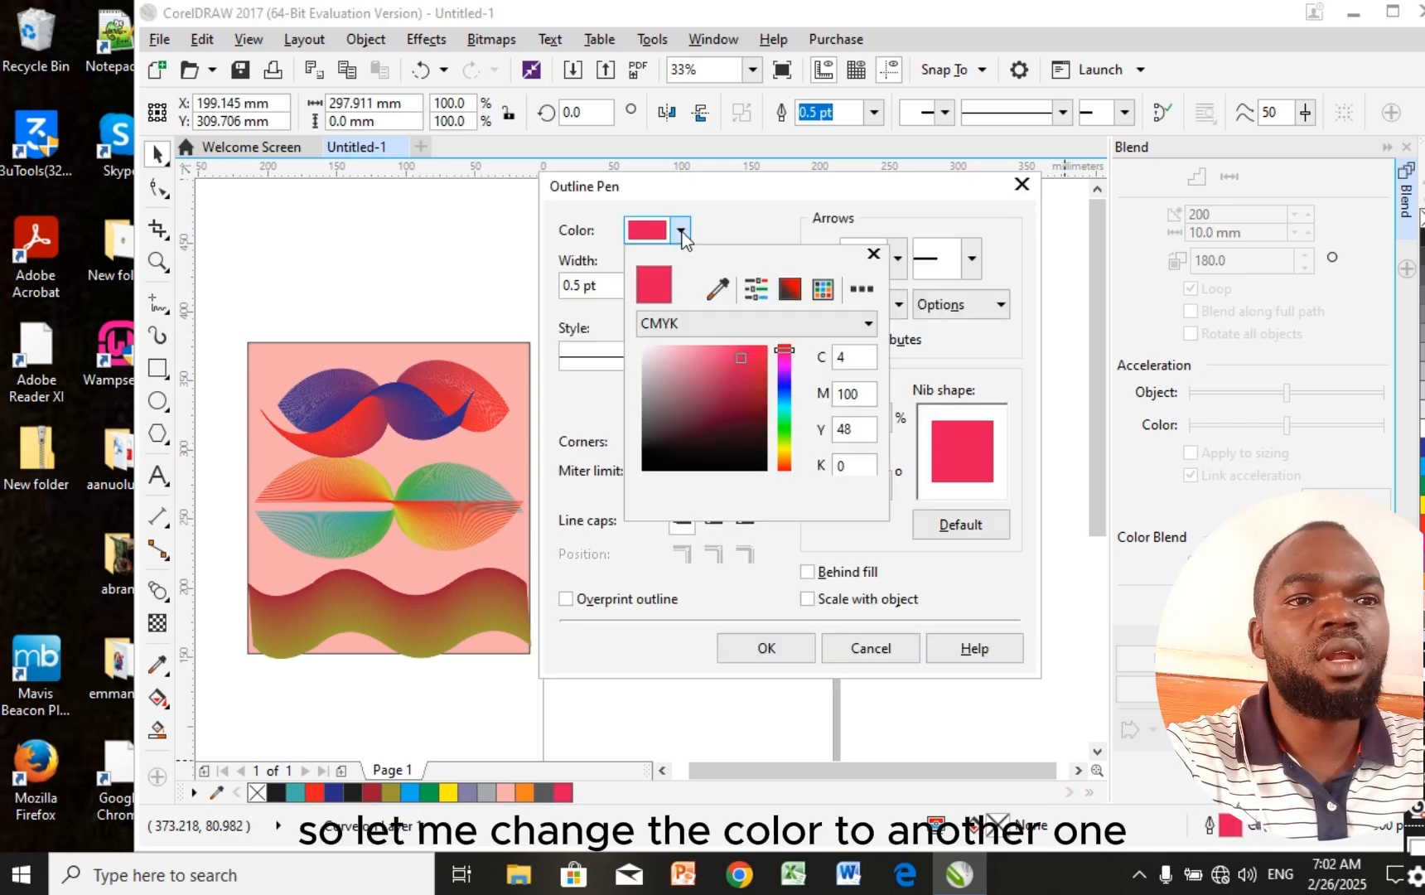
pyautogui.click(784, 385)
pyautogui.click(785, 646)
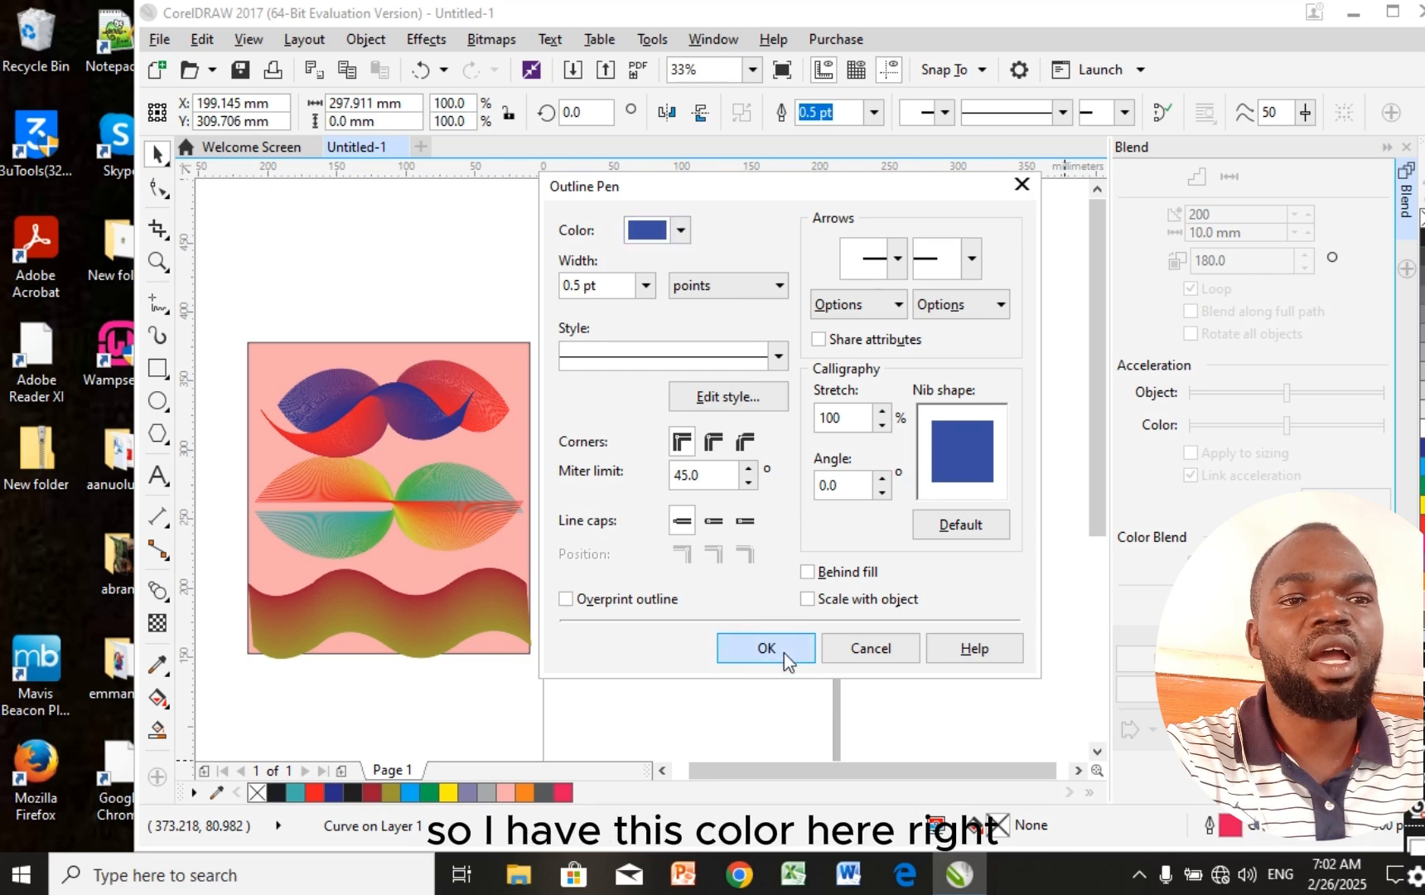
pyautogui.click(783, 651)
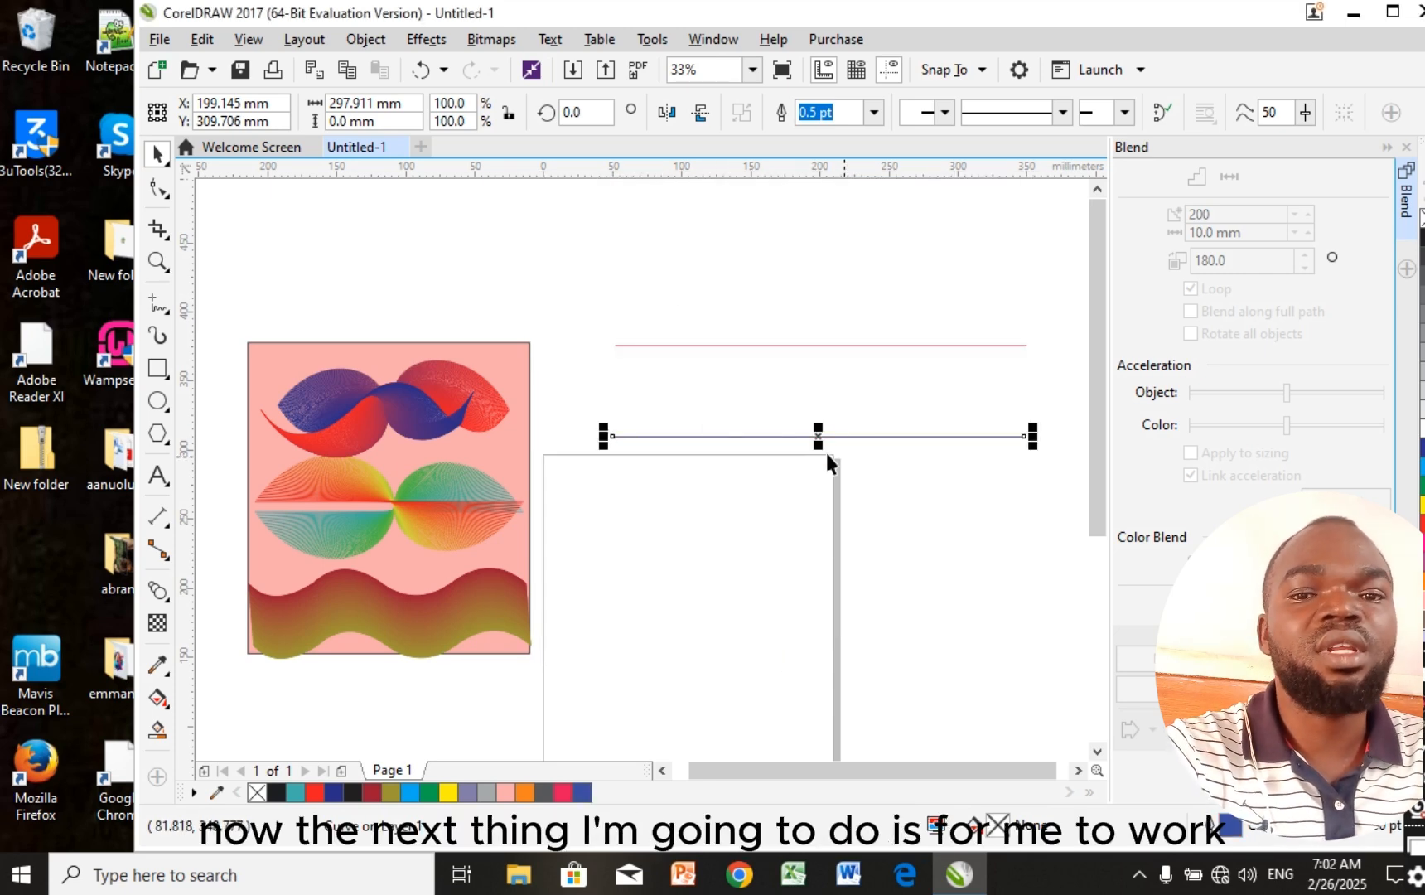
# Align the red and blue lines by their top edges and blend them with 200 steps
pyautogui.moveTo(569, 301); pyautogui.dragTo(1062, 504)
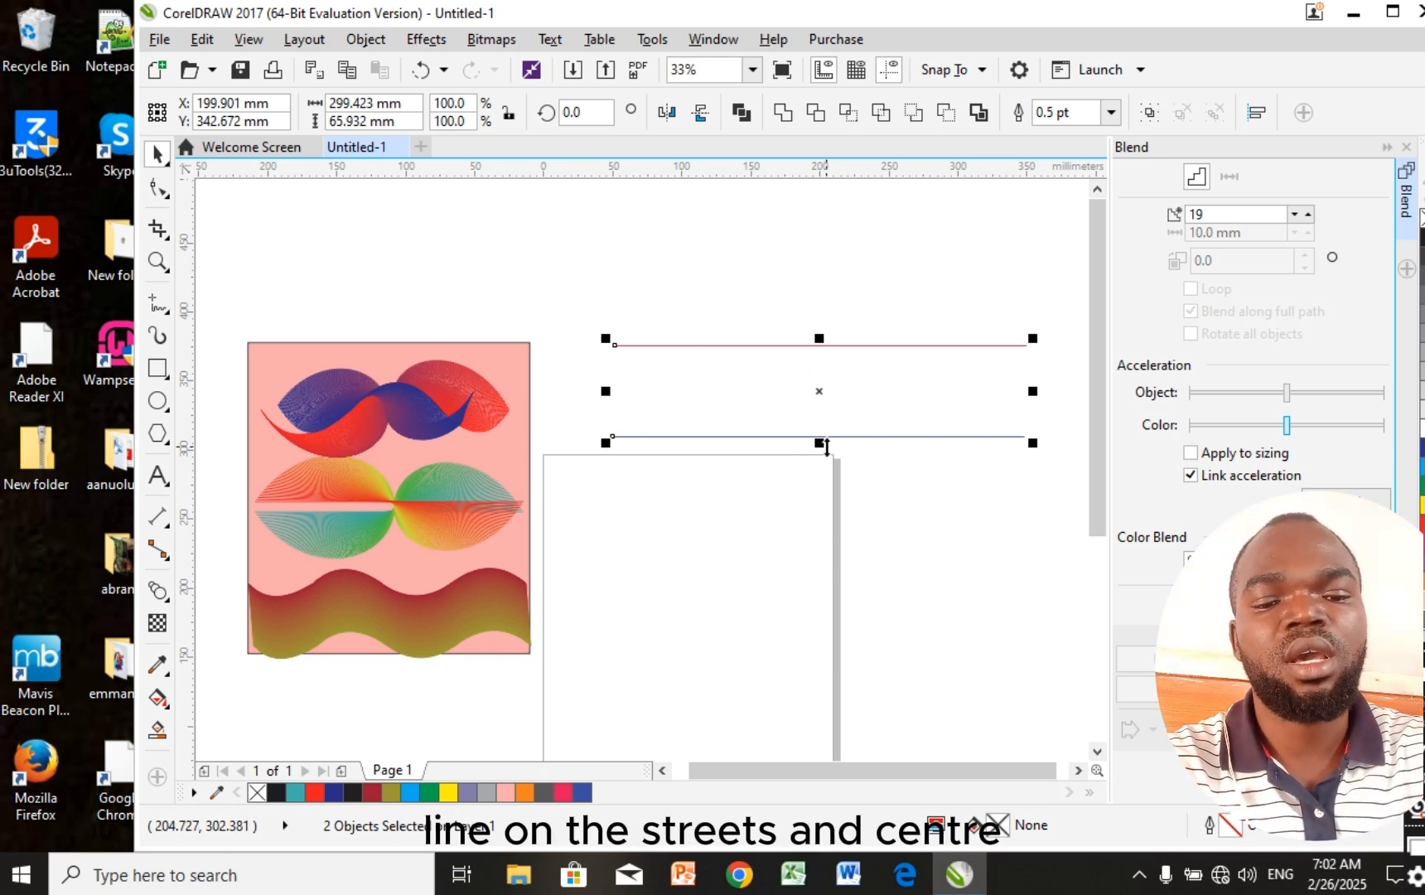
pyautogui.press('t')
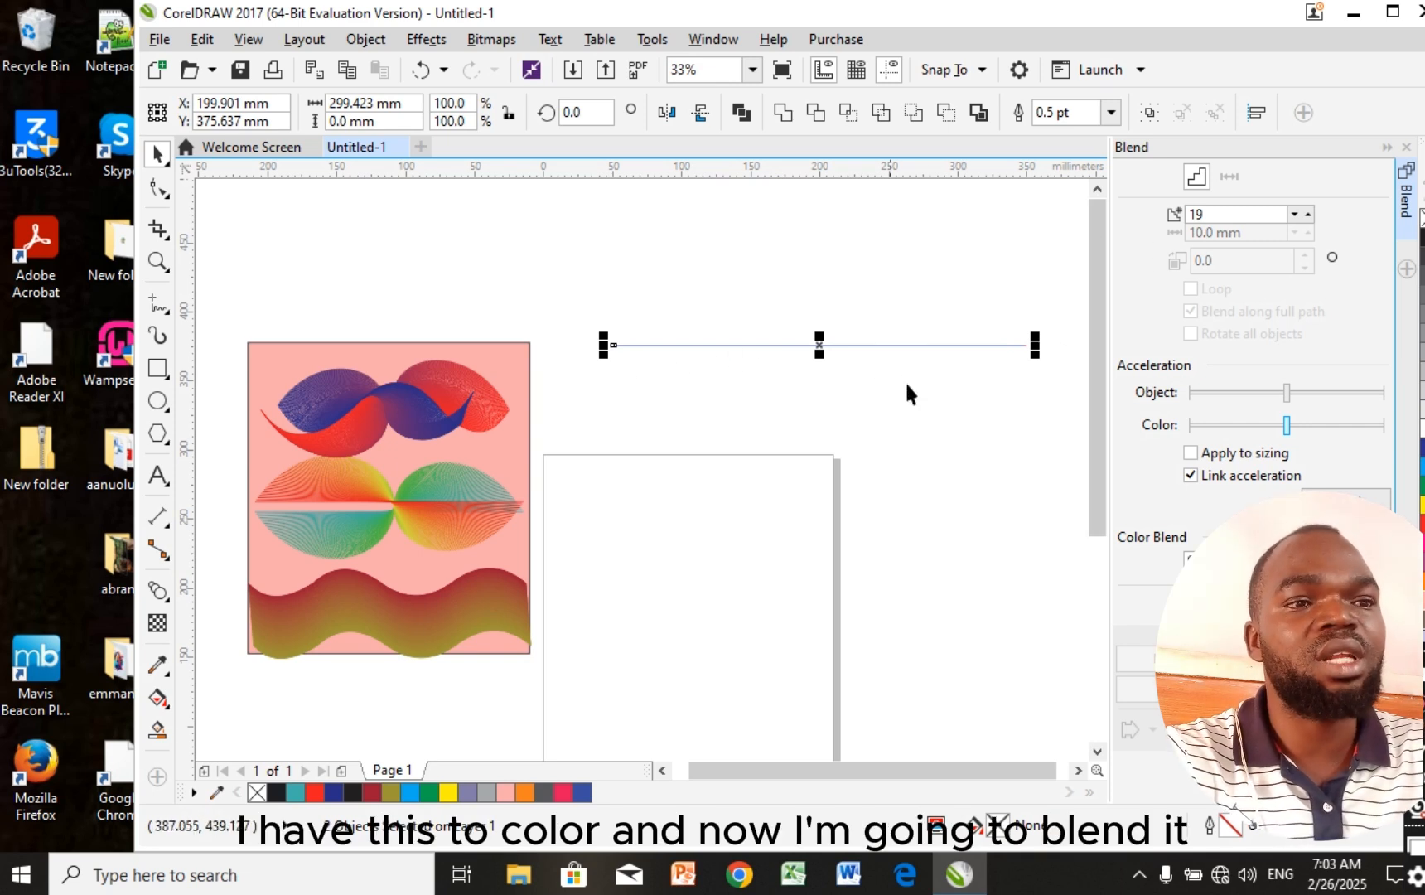
pyautogui.click(1226, 217)
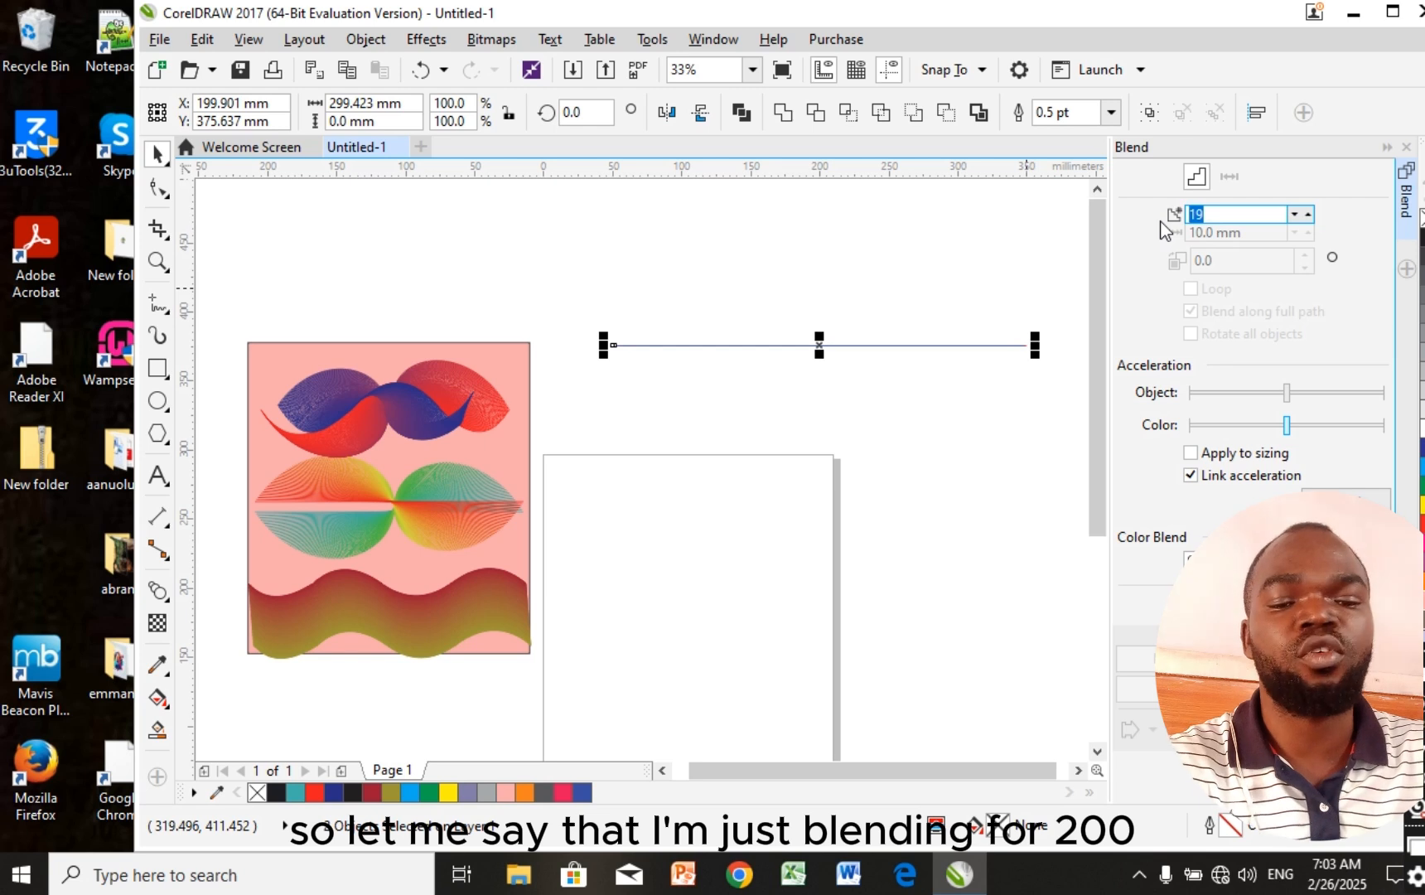
pyautogui.write('200')
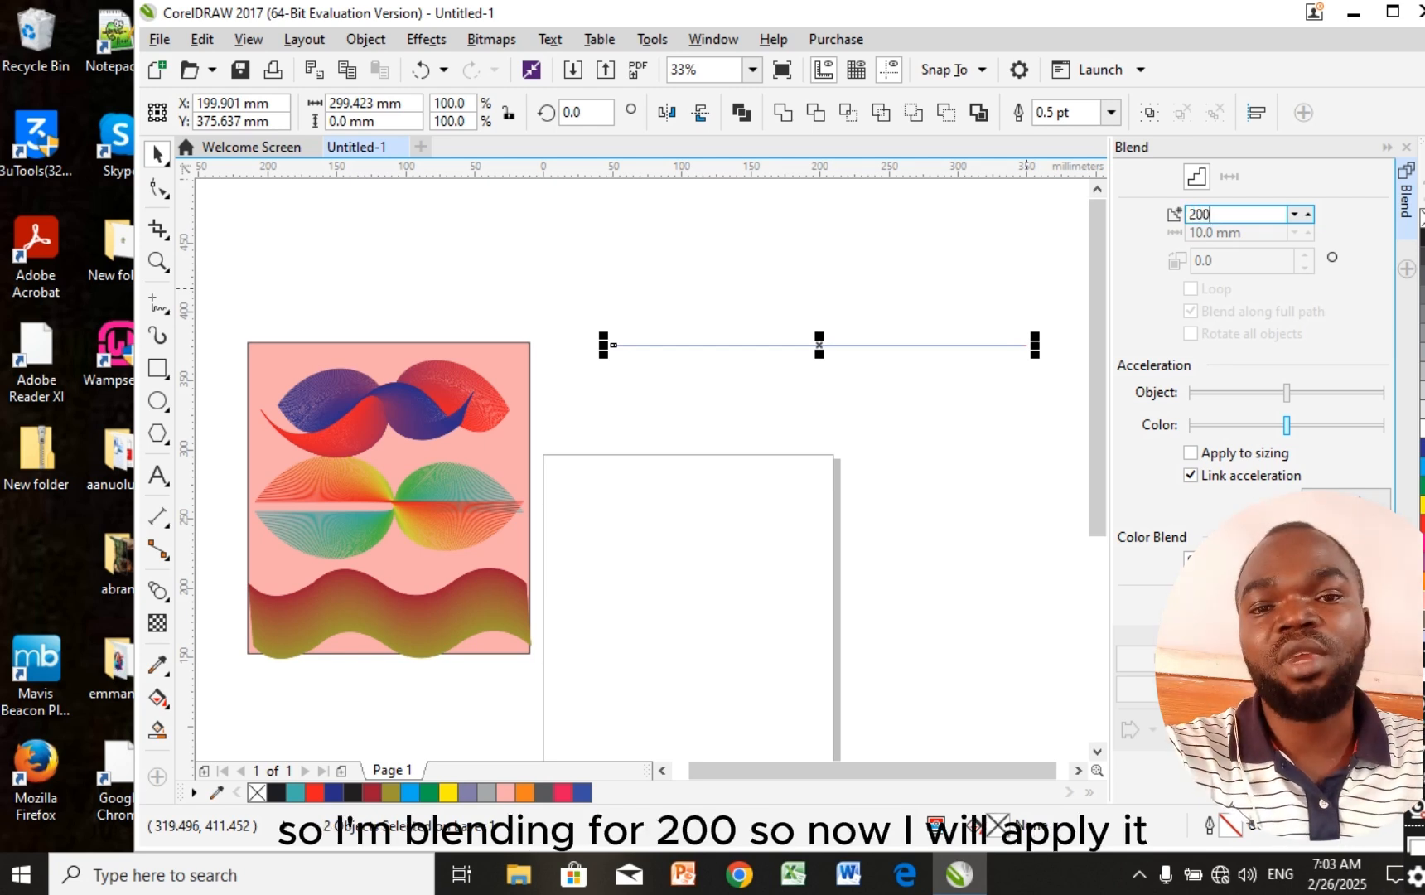
pyautogui.press('Return')
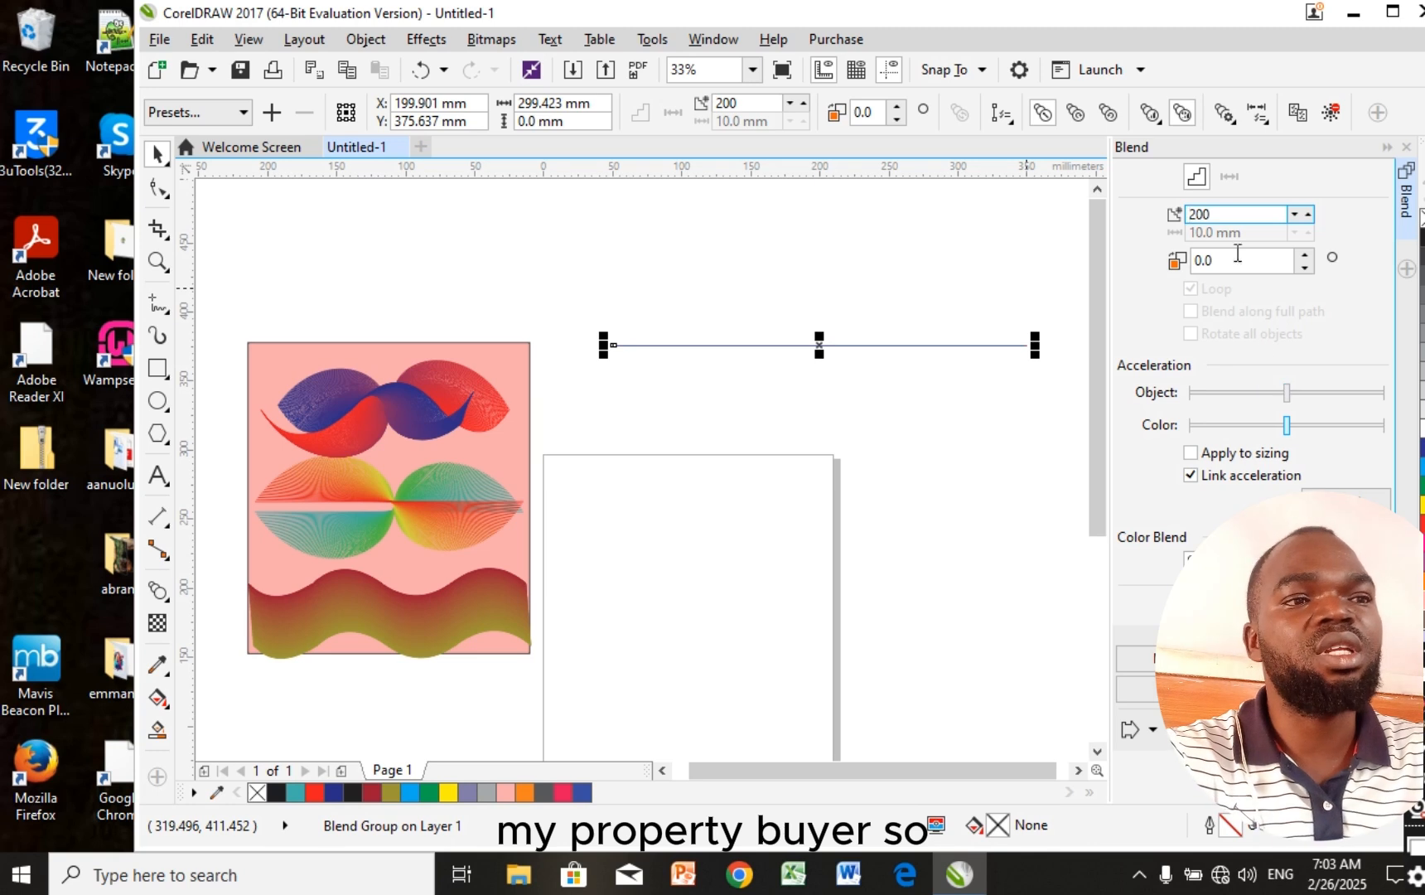
# Set the blend rotation to 180 degrees and move the blend about 89 mm down and 23 mm left, over the page's top edge
pyautogui.press('Tab')
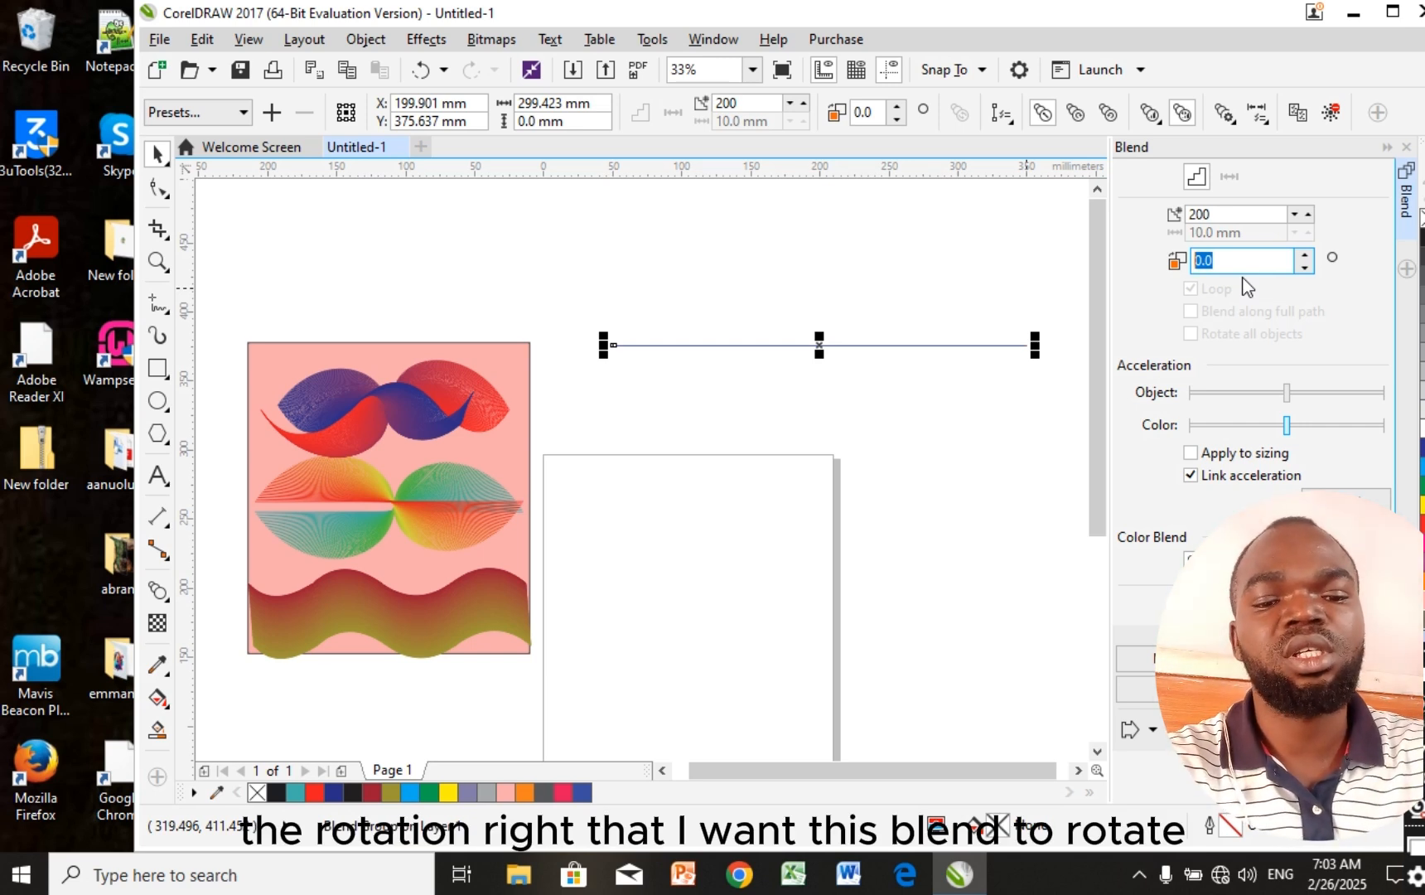
pyautogui.write('180')
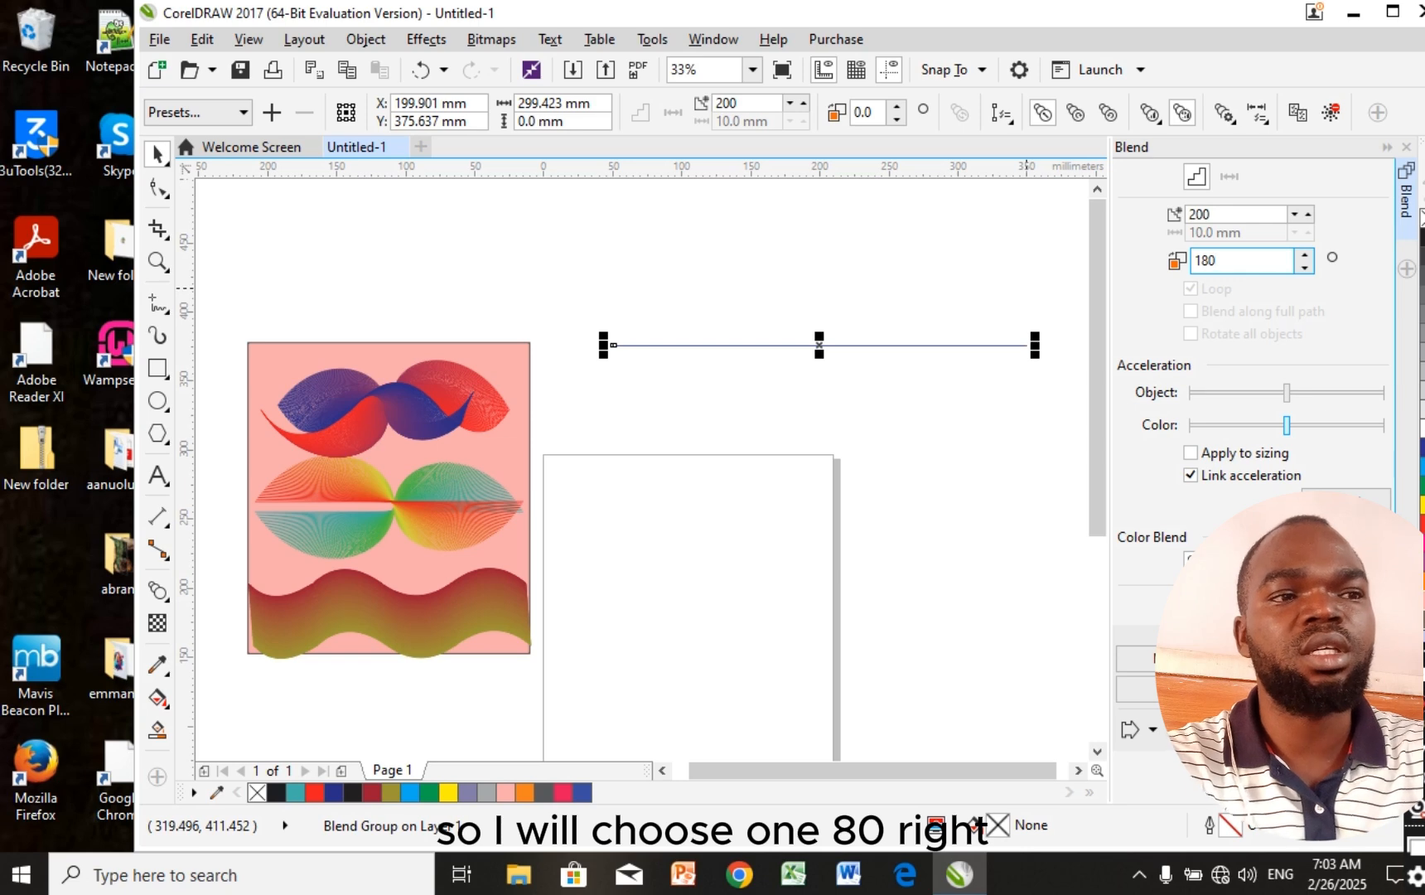
pyautogui.press('Return')
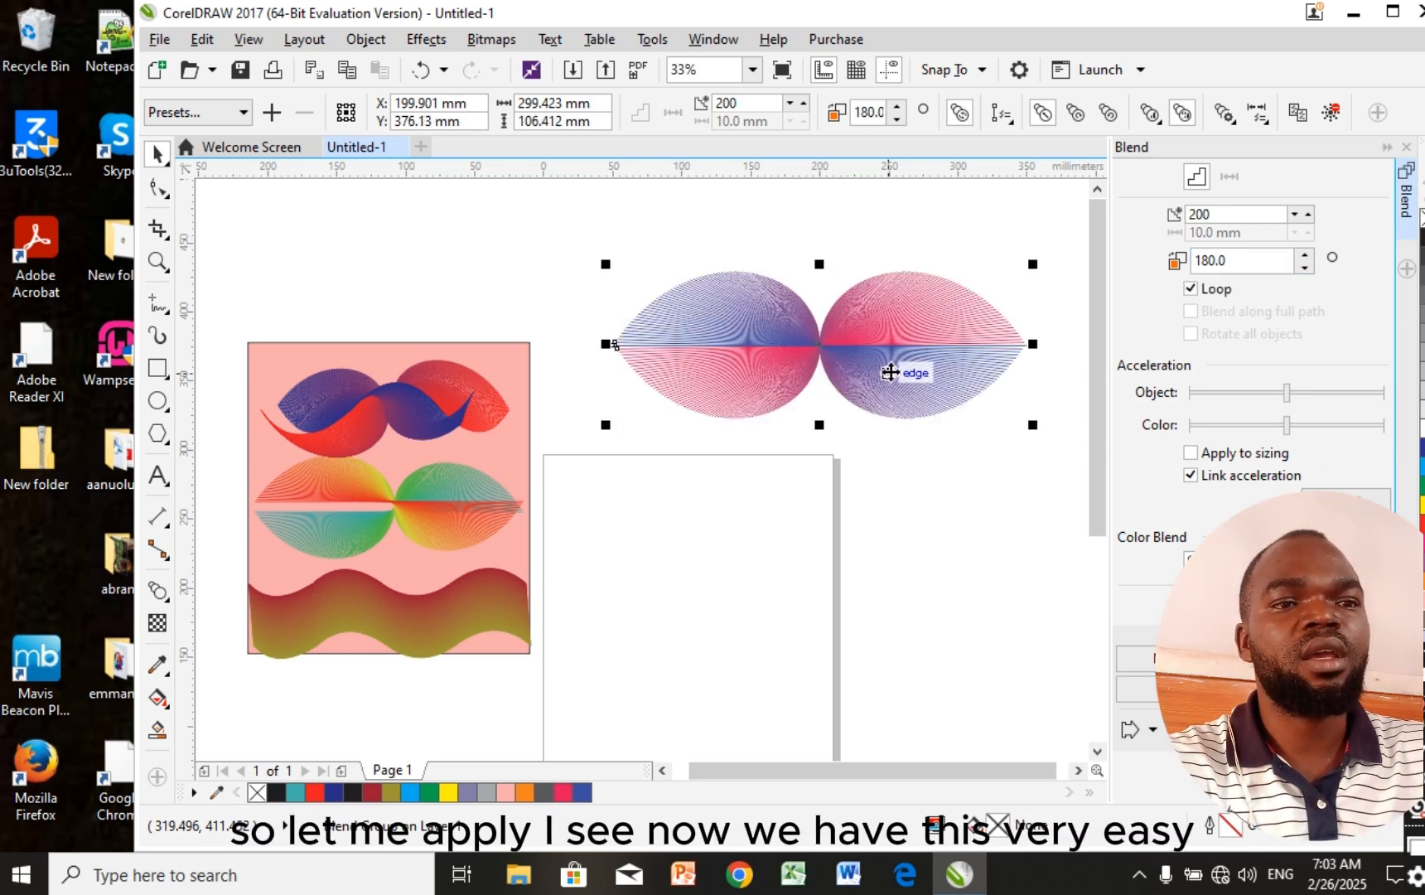
pyautogui.moveTo(890, 372); pyautogui.dragTo(859, 495)
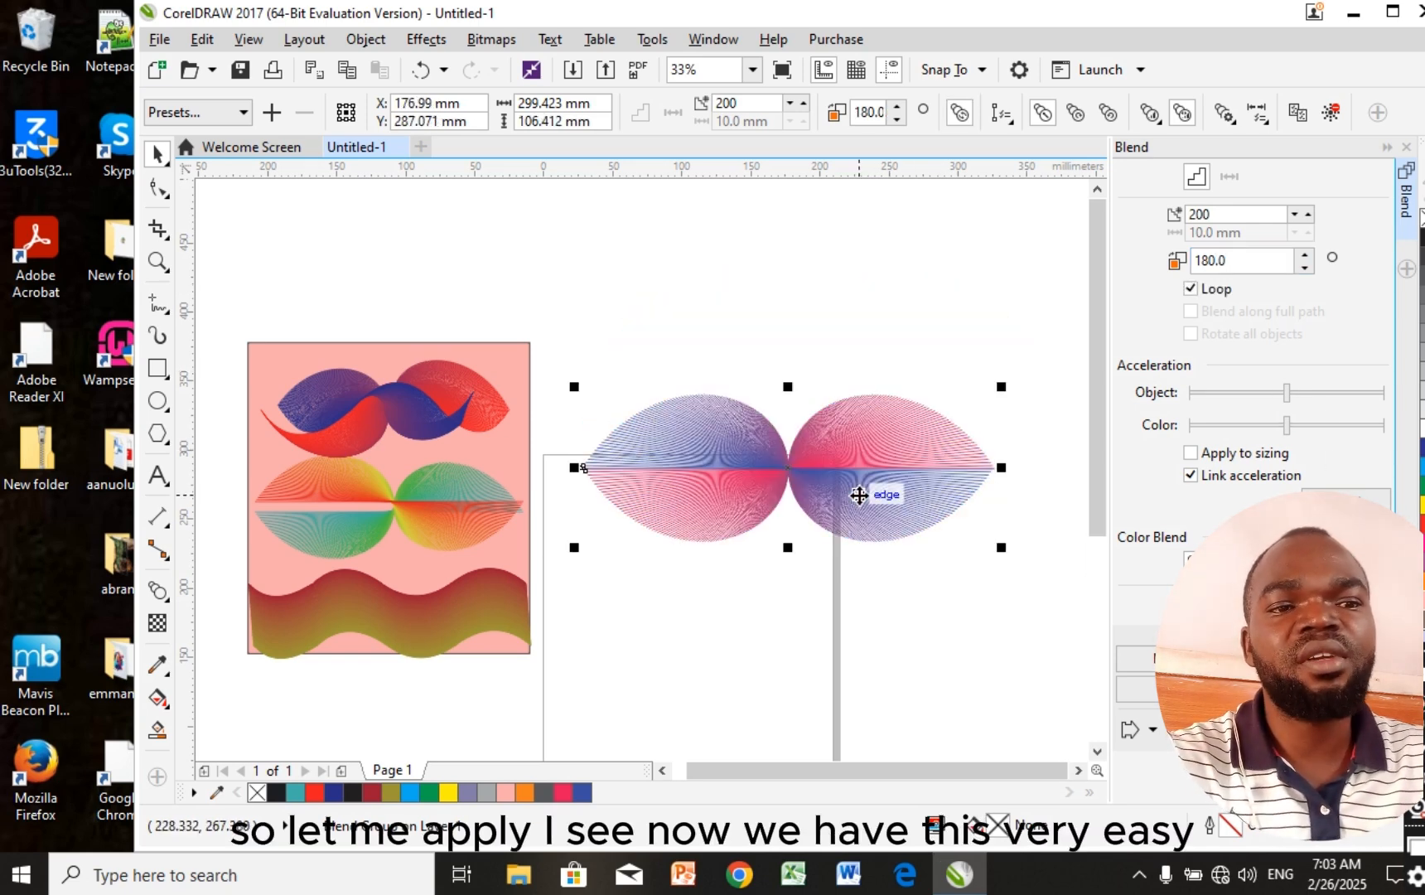